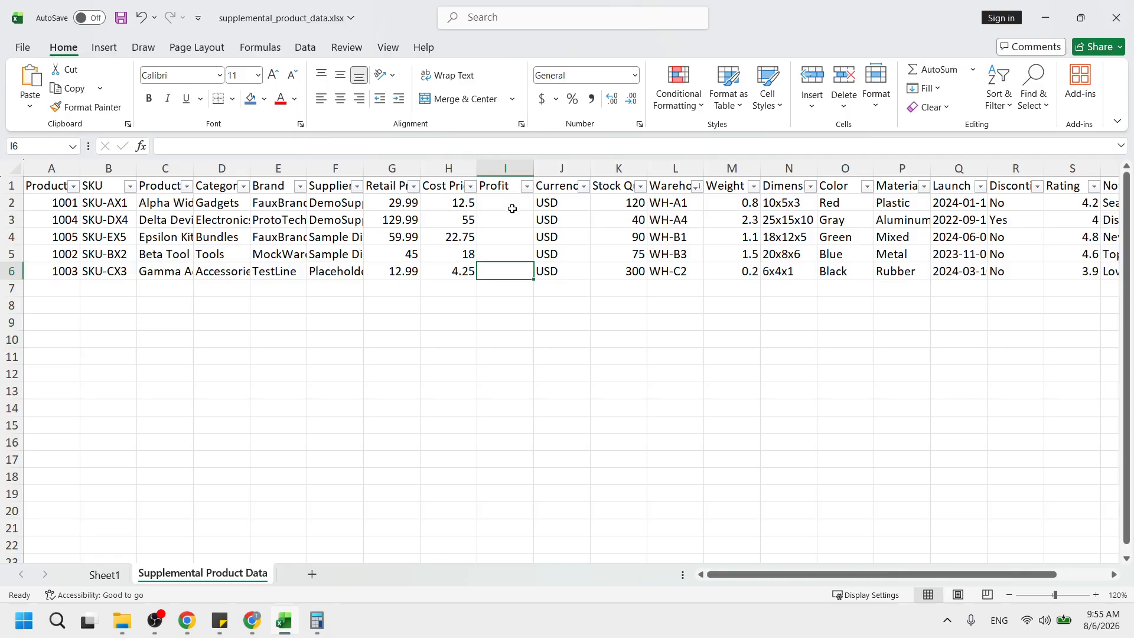
# Enter a formula in Profit cell I2 that adds the retail price in G2 and the cost price in H2
pyautogui.click(515, 215)
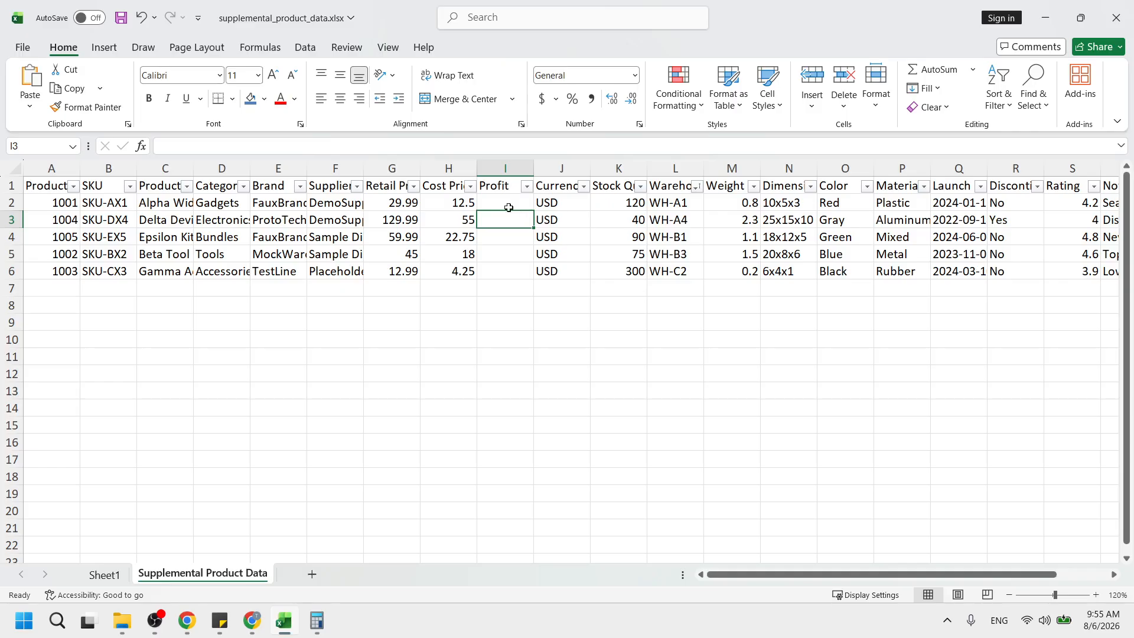
pyautogui.click(503, 201)
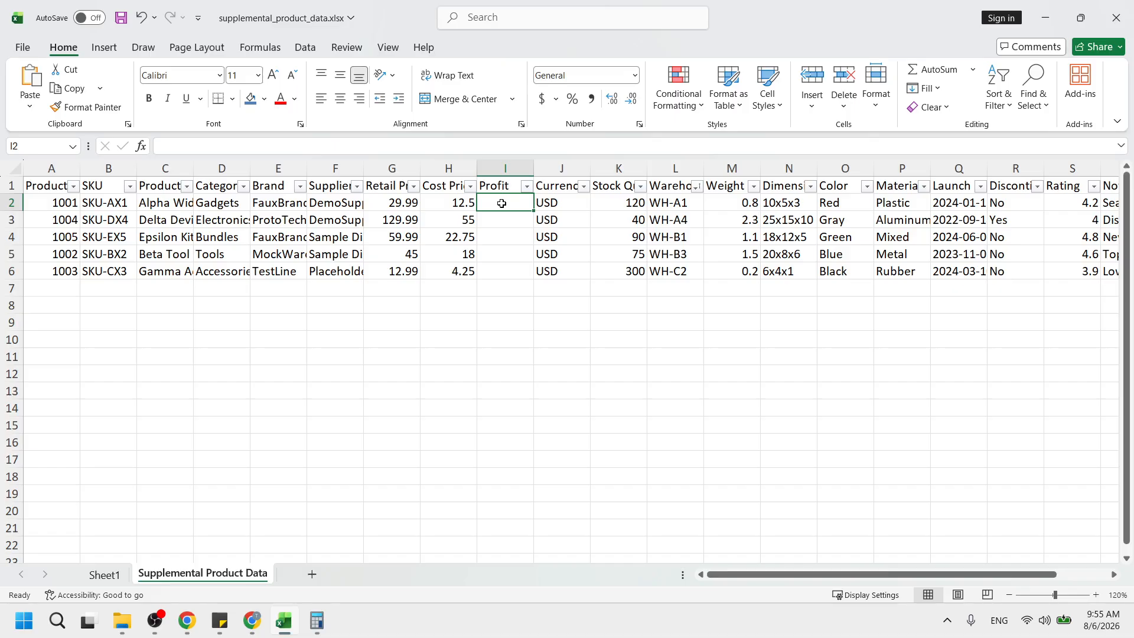
pyautogui.write('=')
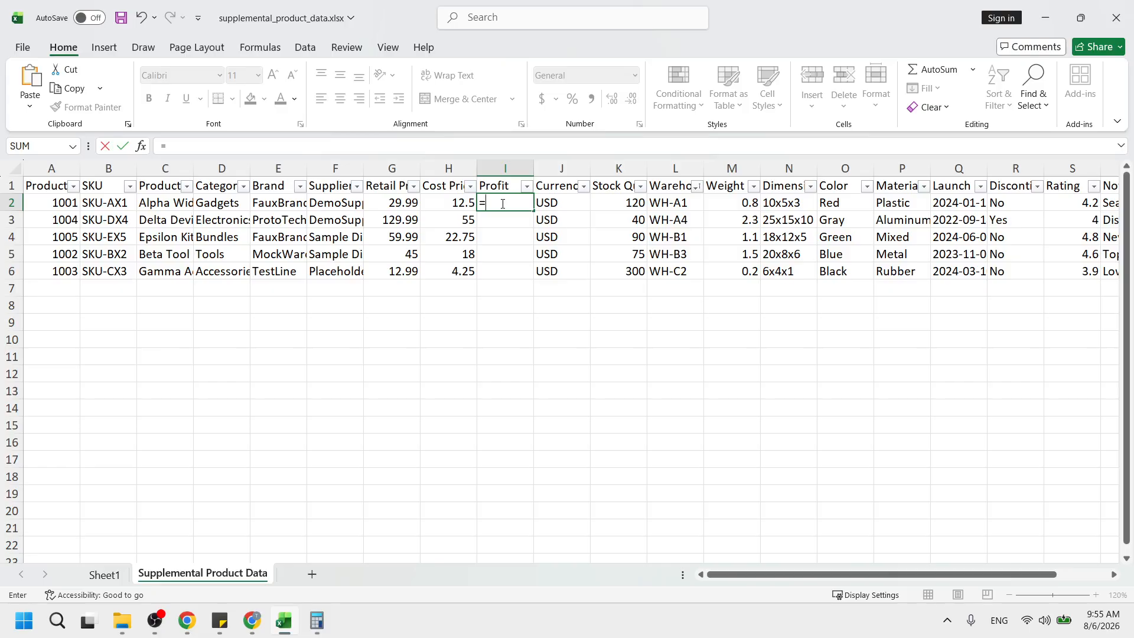
pyautogui.click(383, 207)
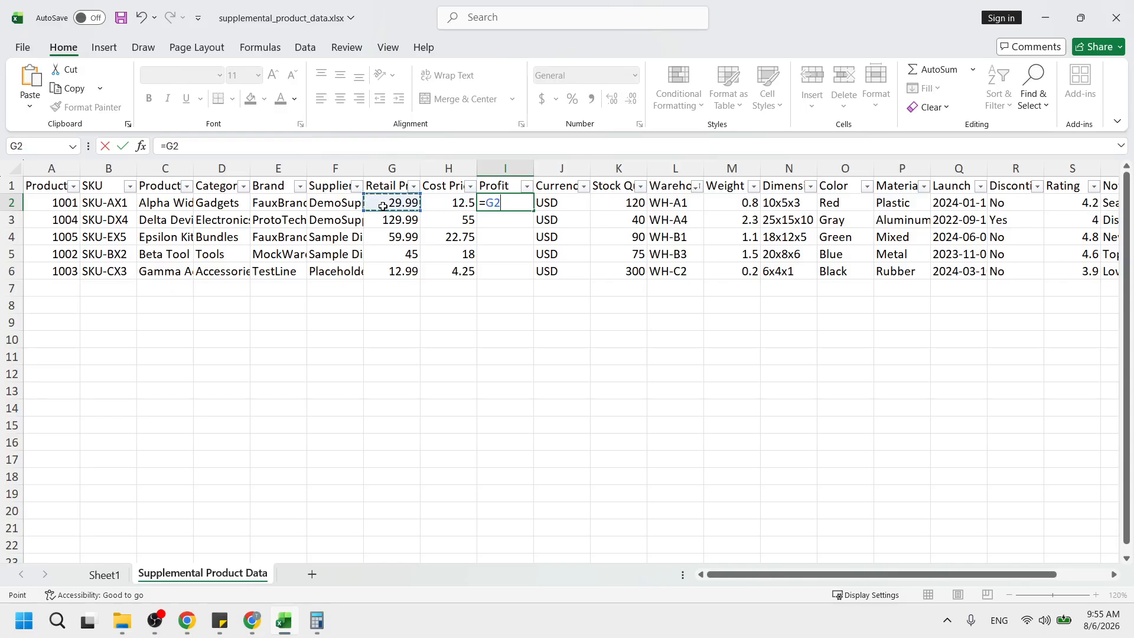
pyautogui.write('+')
pyautogui.click(447, 208)
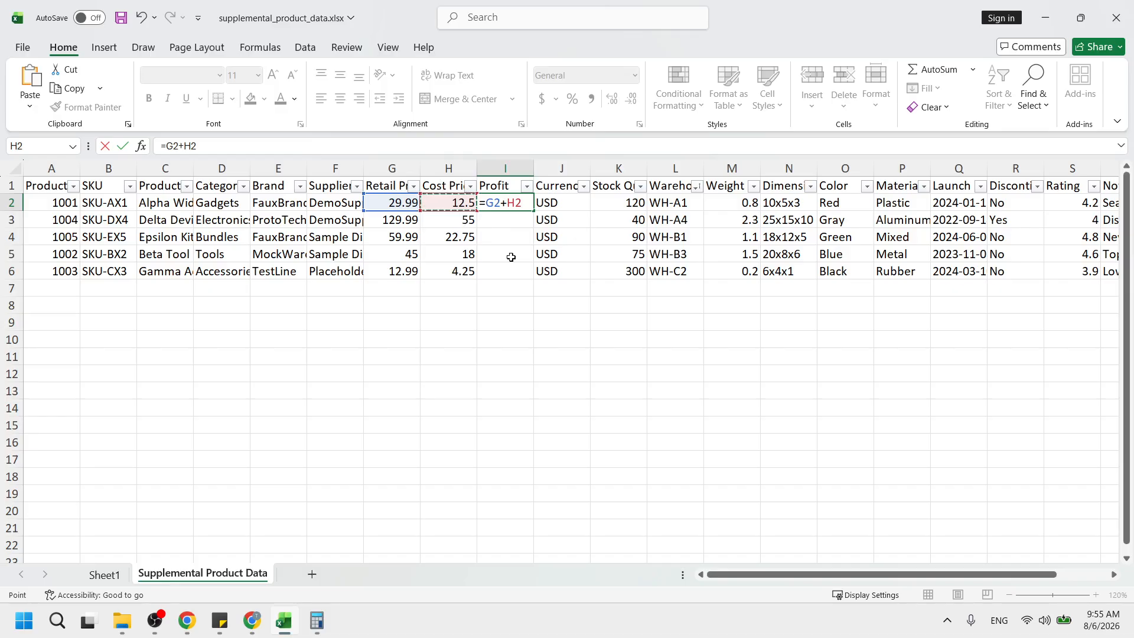
pyautogui.press('Return')
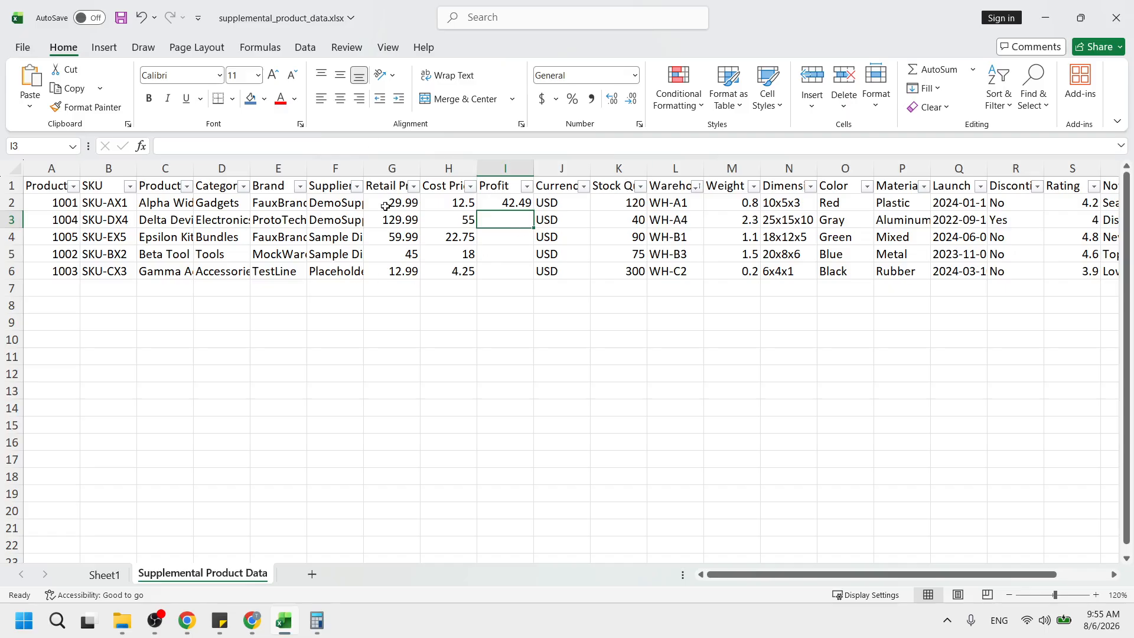
# Change the addition operator in I2's formula to subtraction, making it =G2-H2
pyautogui.doubleClick(494, 206)
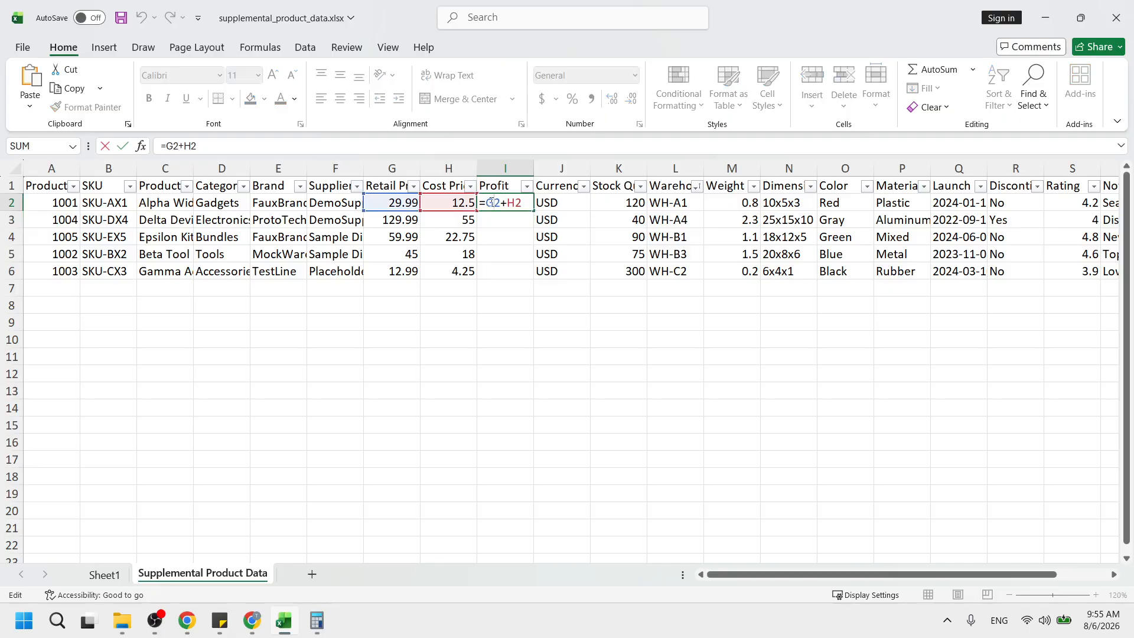
pyautogui.moveTo(503, 205); pyautogui.dragTo(511, 209)
pyautogui.write('-')
pyautogui.press('Return')
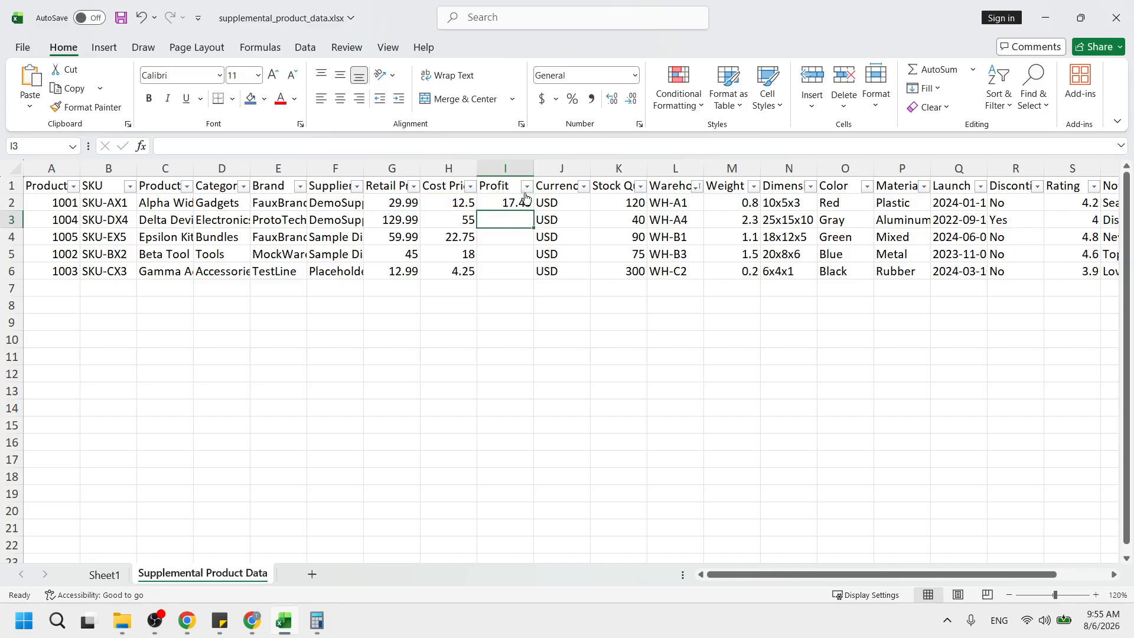
# Change the operator in I2's formula to multiplication, making it =G2*H2
pyautogui.doubleClick(524, 204)
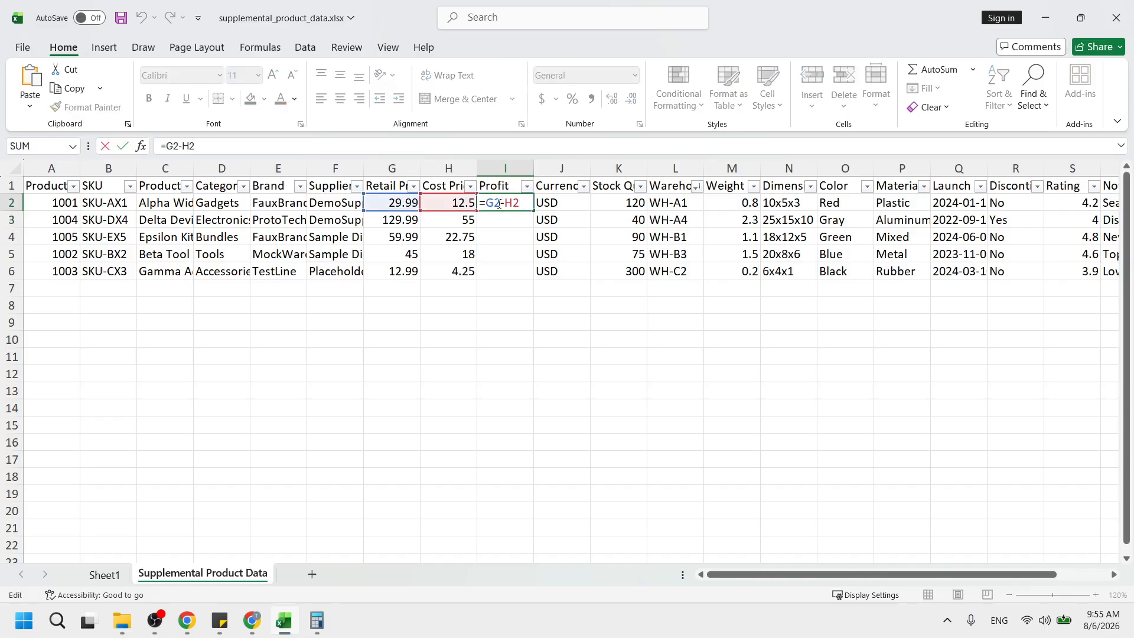
pyautogui.moveTo(500, 203); pyautogui.dragTo(506, 203)
pyautogui.write('*')
pyautogui.press('Return')
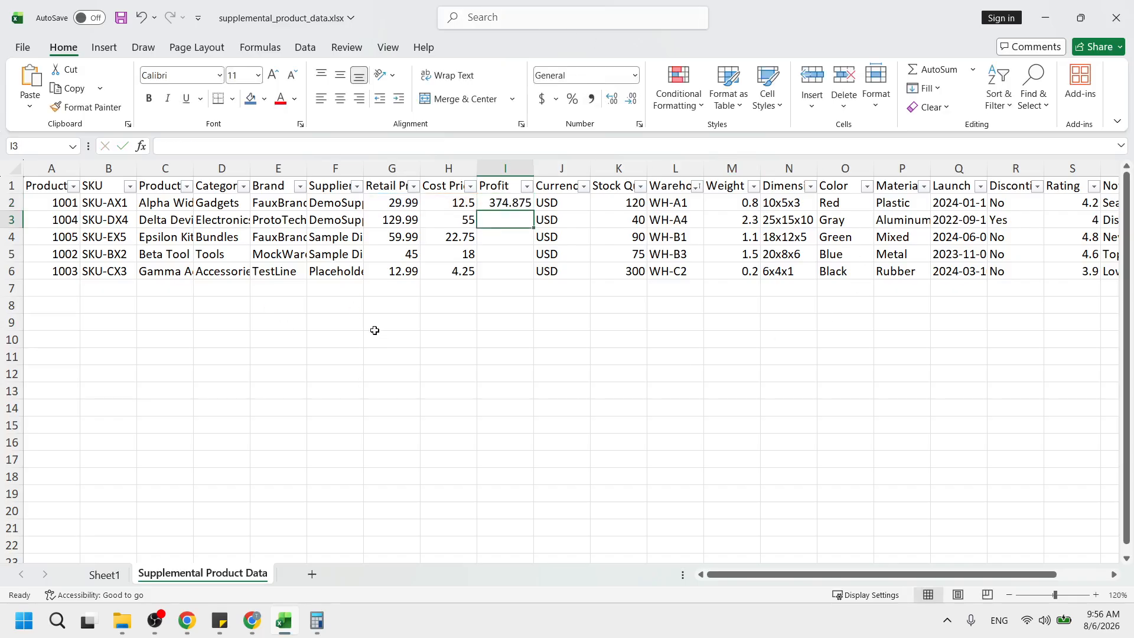
# Replace the multiplication expression in I2 with the SUM function name, keeping the equals sign
pyautogui.doubleClick(501, 201)
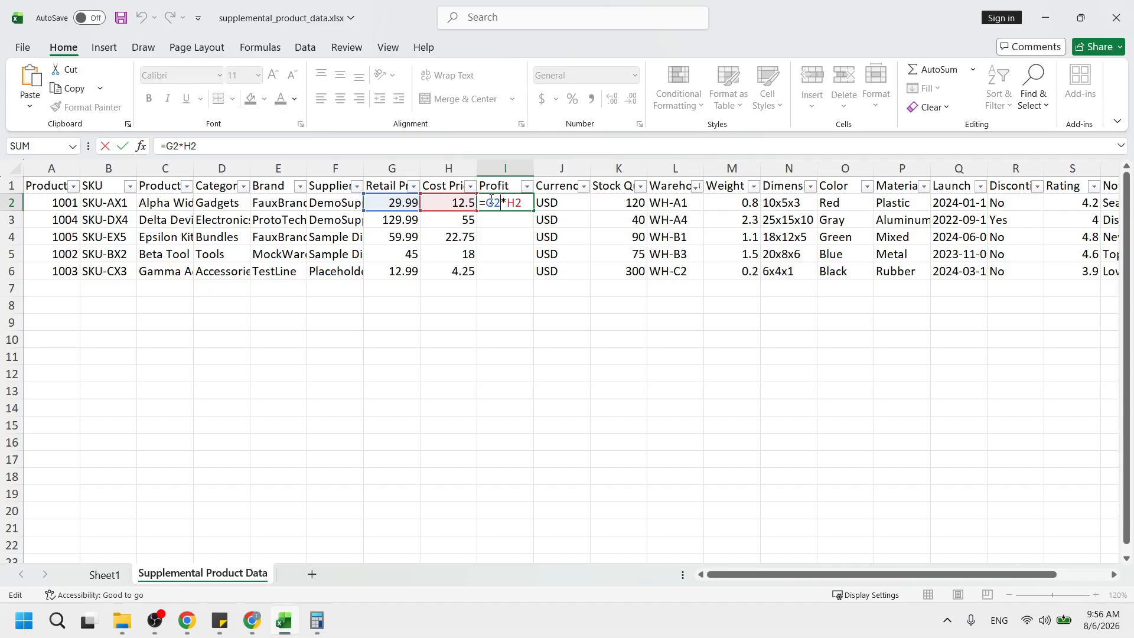
pyautogui.moveTo(484, 202); pyautogui.dragTo(524, 216)
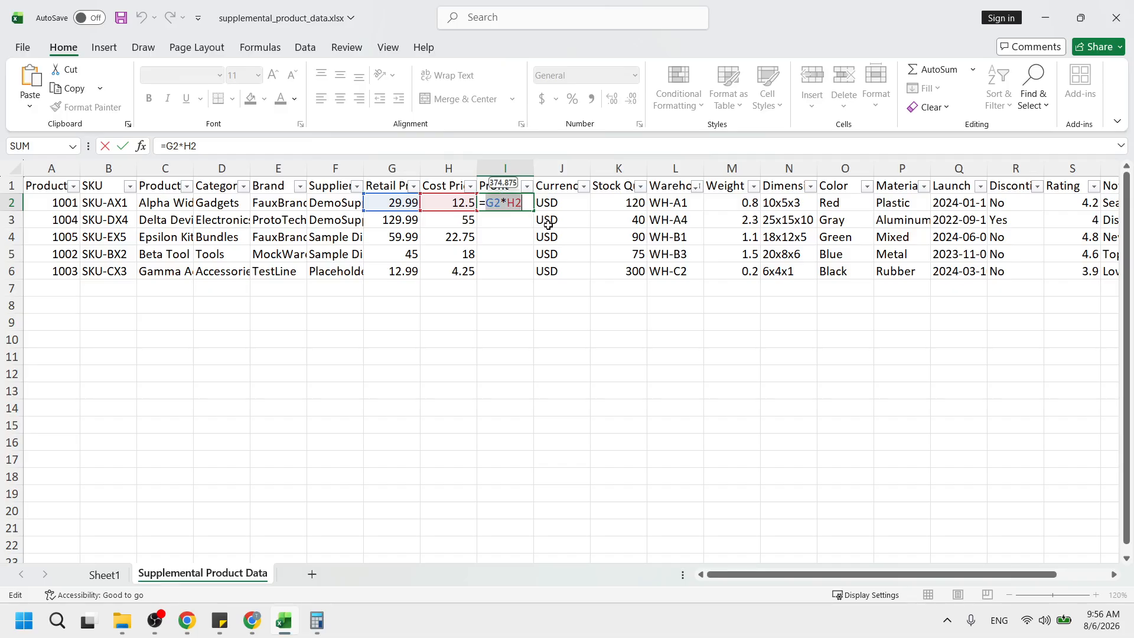
pyautogui.write('su')
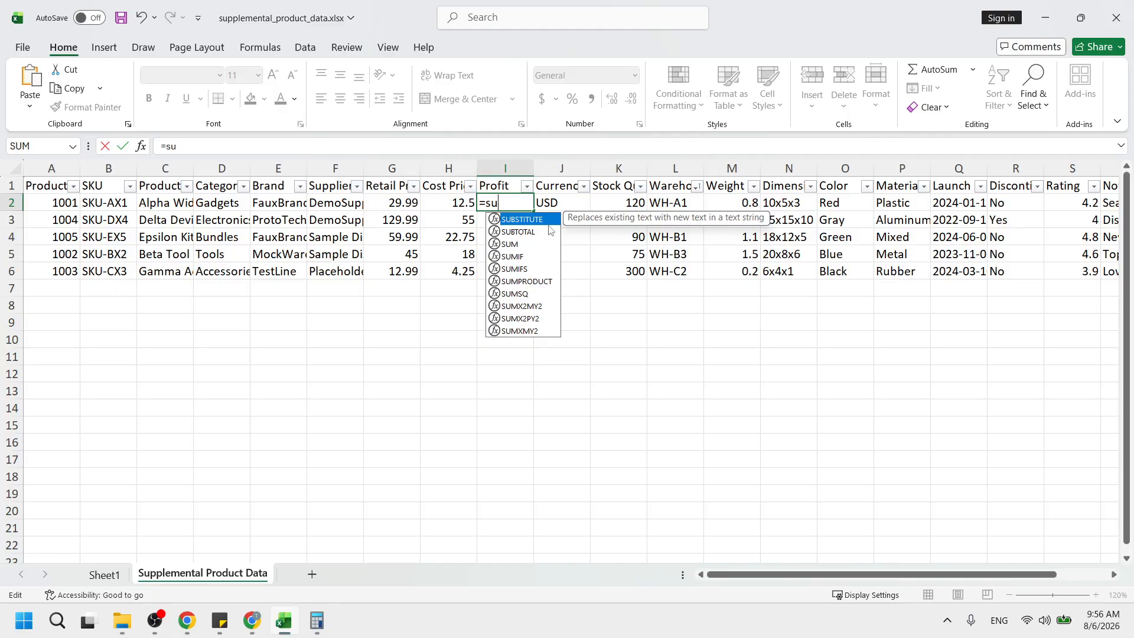
pyautogui.click(503, 246)
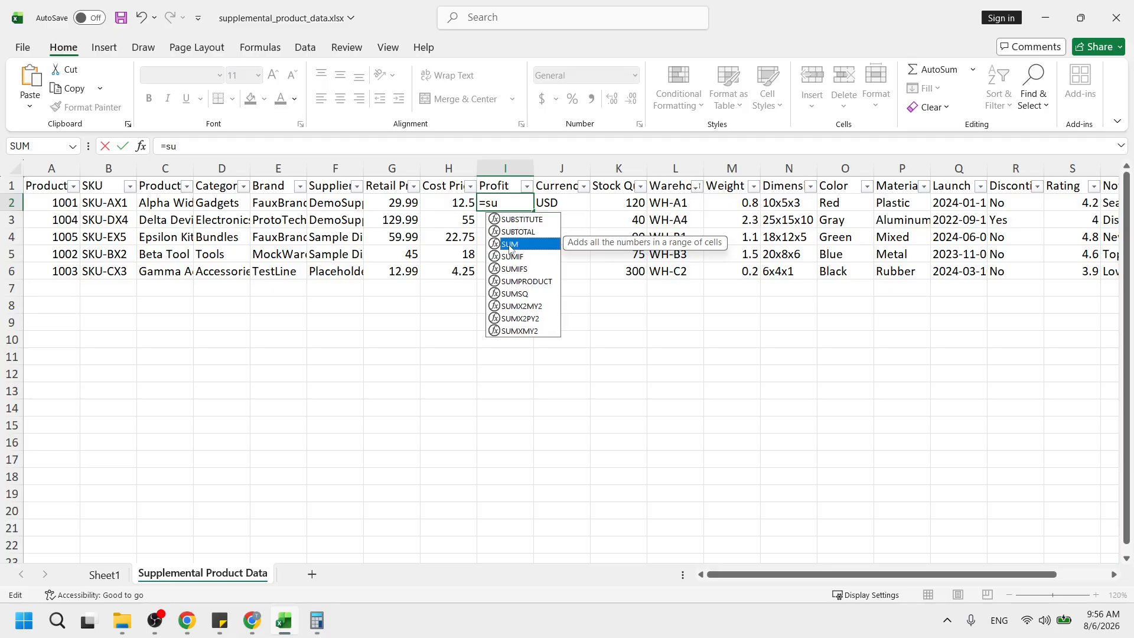
pyautogui.hotkey('ctrl', 'Return')
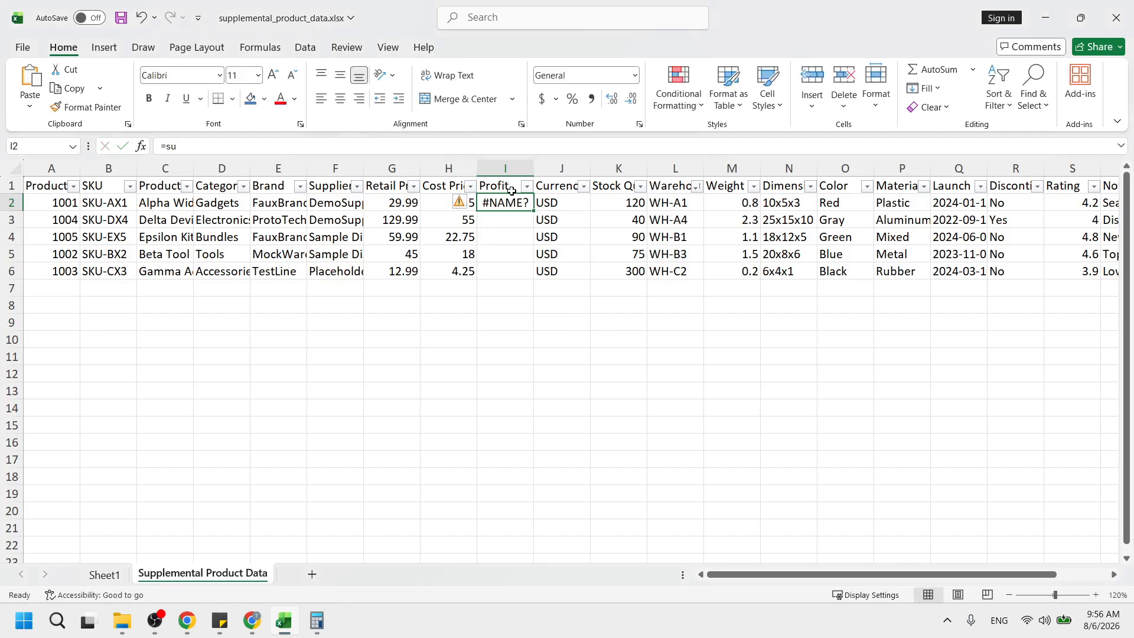
pyautogui.doubleClick(515, 205)
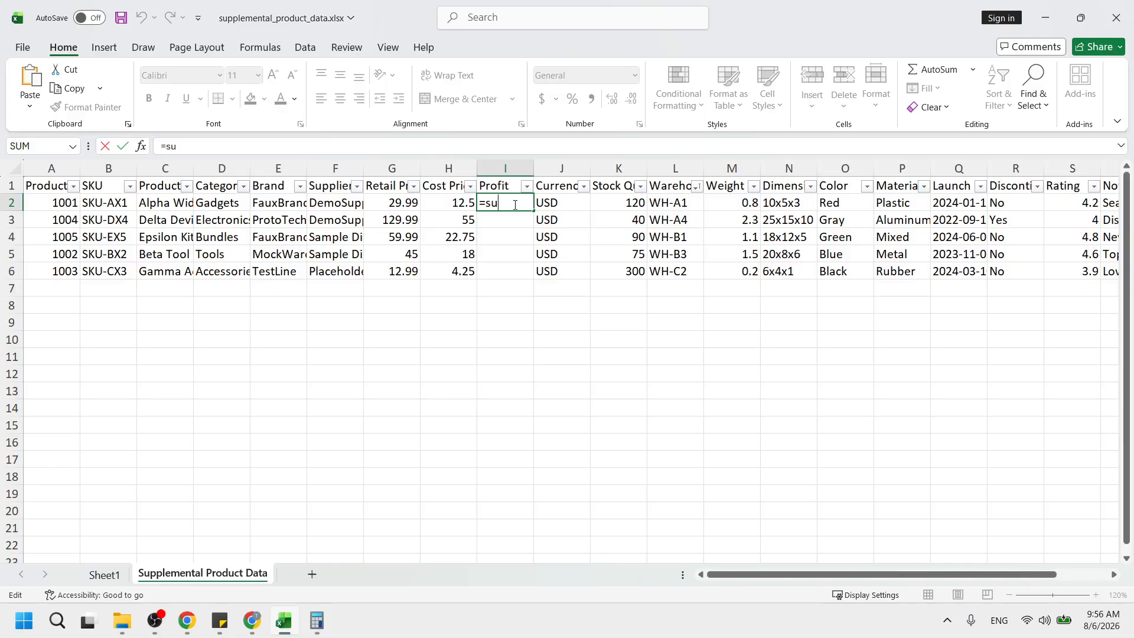
pyautogui.write('m')
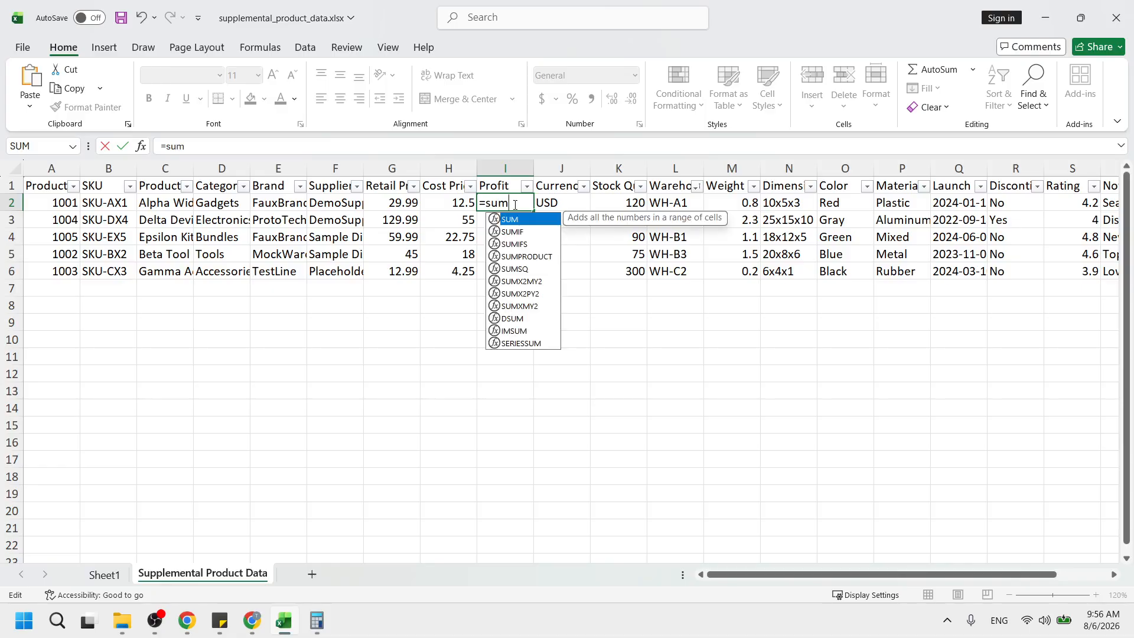
pyautogui.press('Return')
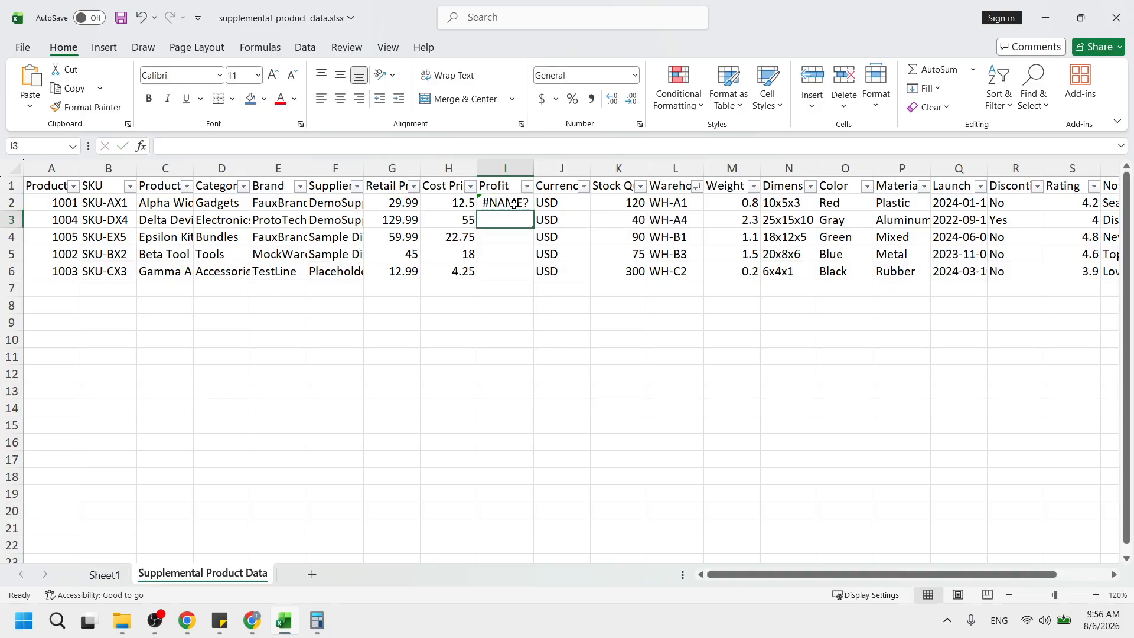
# Complete the SUM formula in I2 with the range G2:H2 as its argument, and select the cell
pyautogui.click(513, 204)
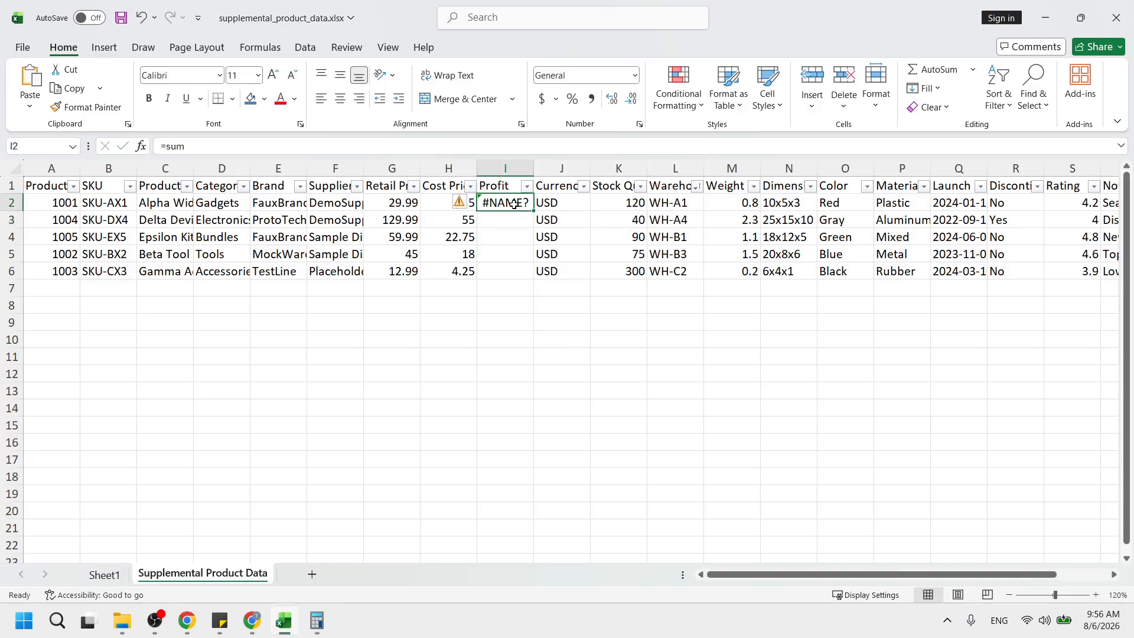
pyautogui.doubleClick(514, 204)
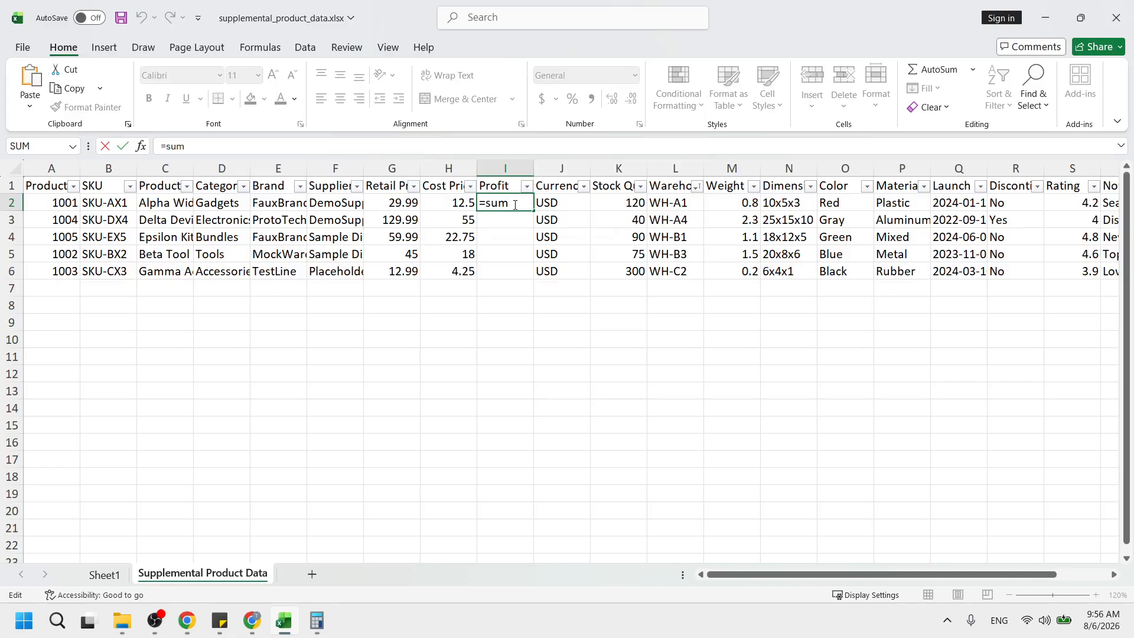
pyautogui.write('(')
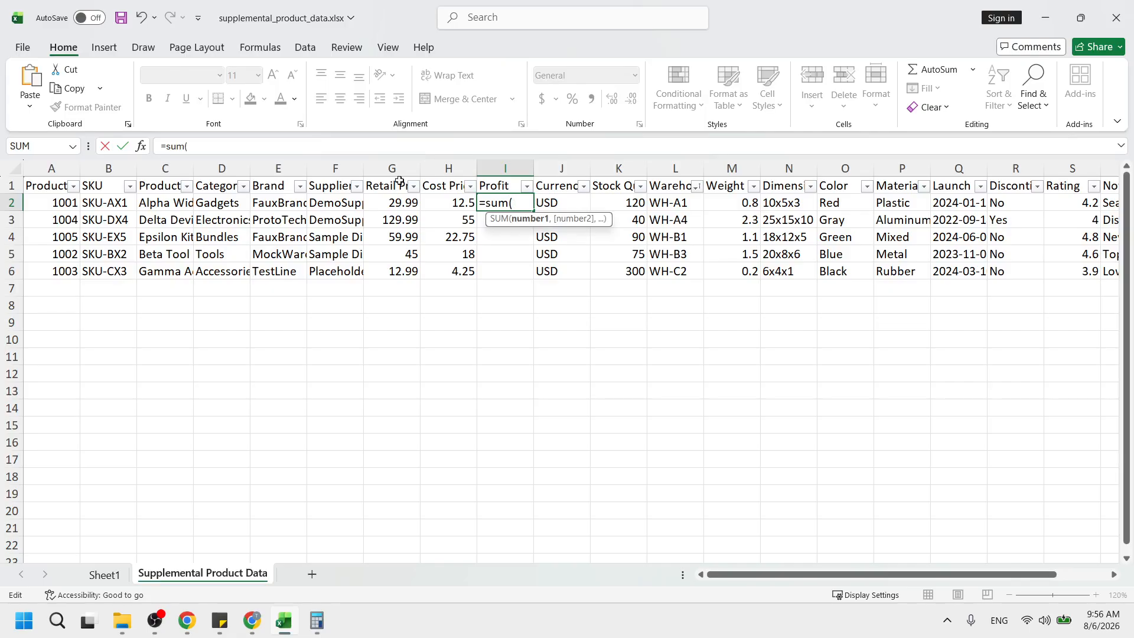
pyautogui.moveTo(406, 204); pyautogui.dragTo(443, 211)
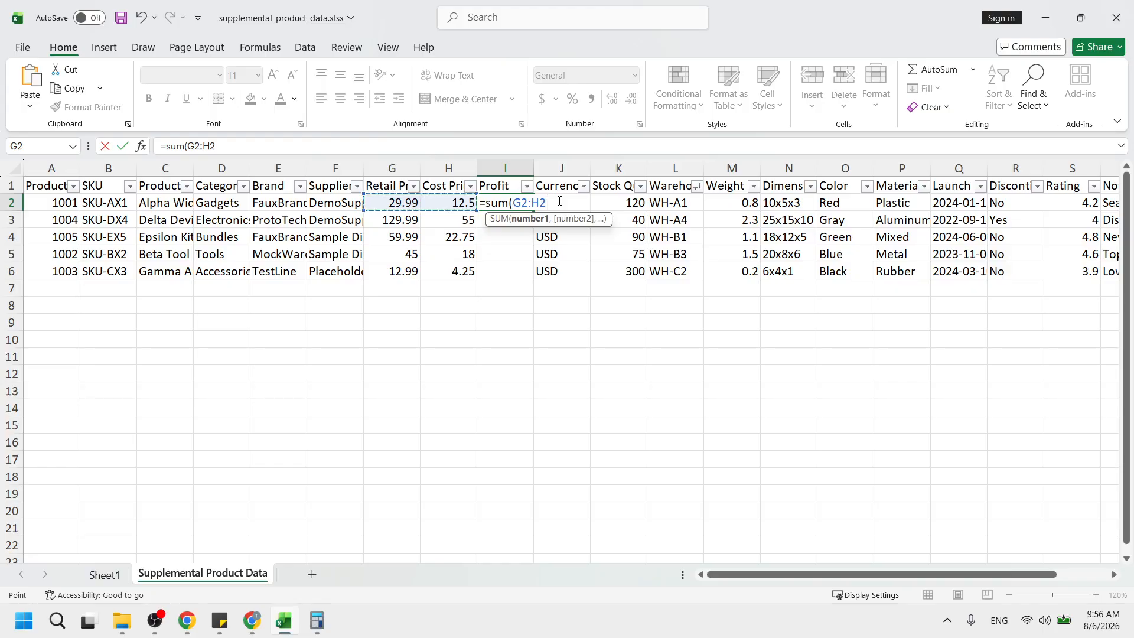
pyautogui.write(')')
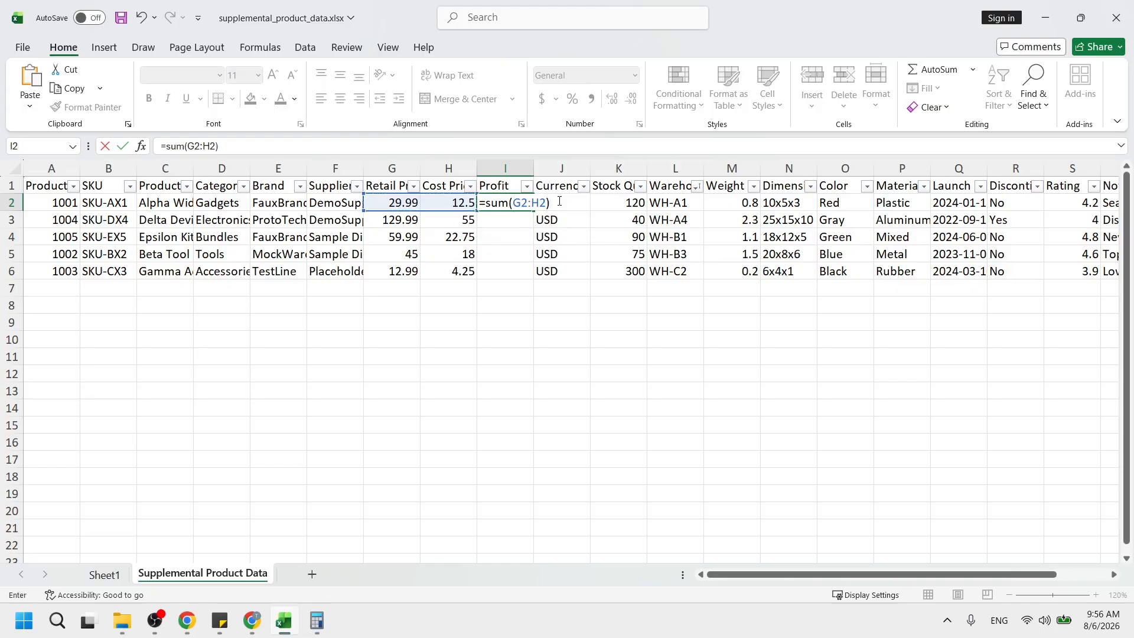
pyautogui.press('Return')
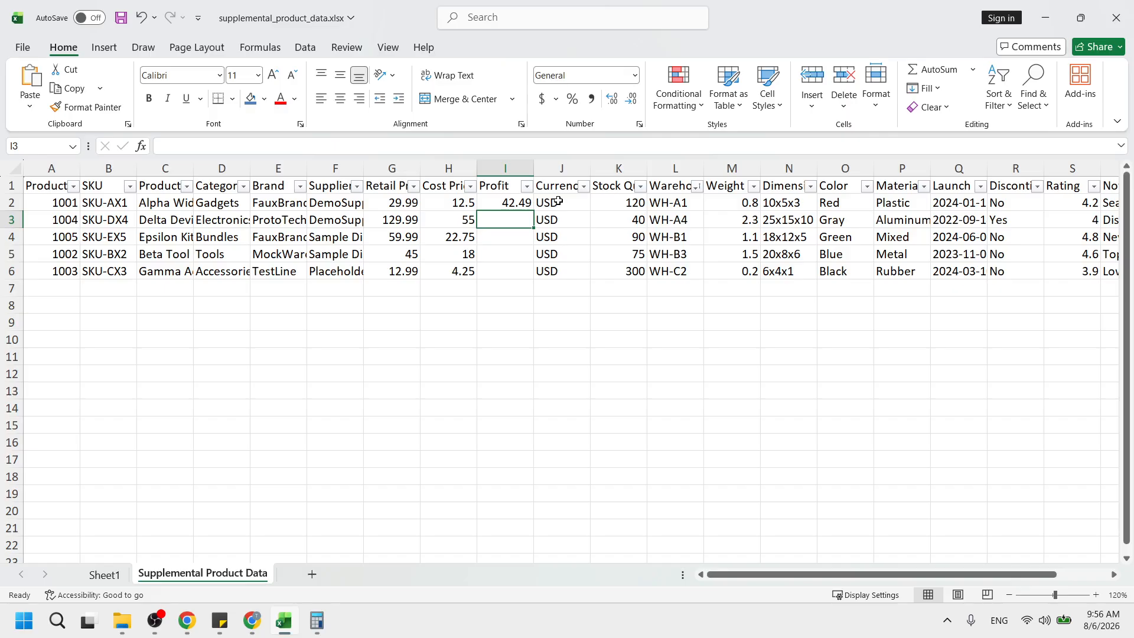
pyautogui.click(496, 203)
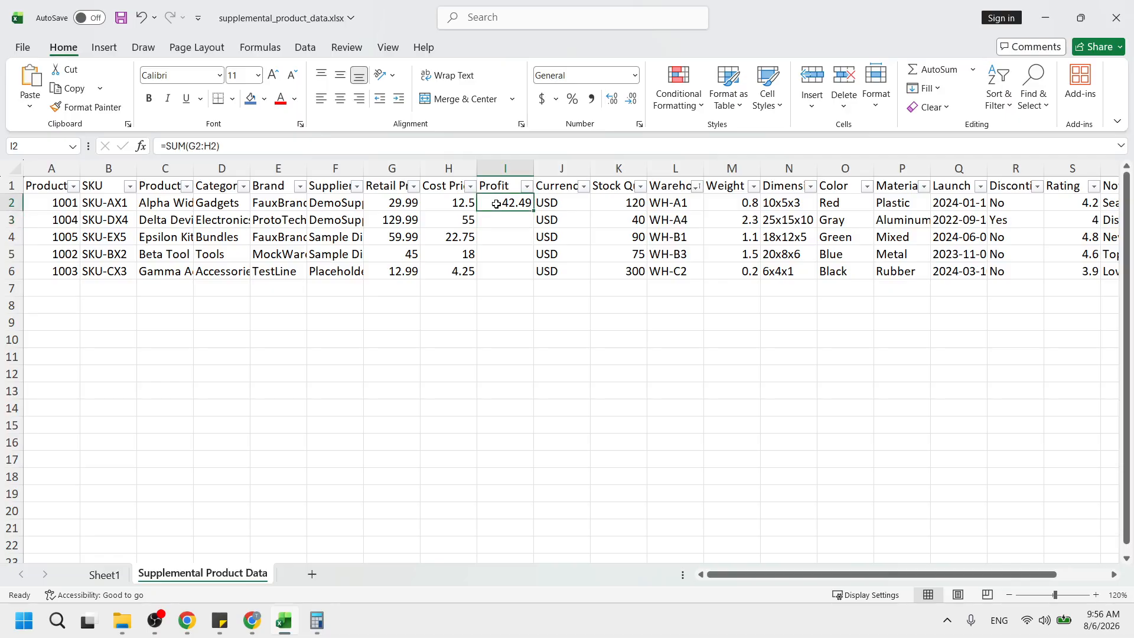